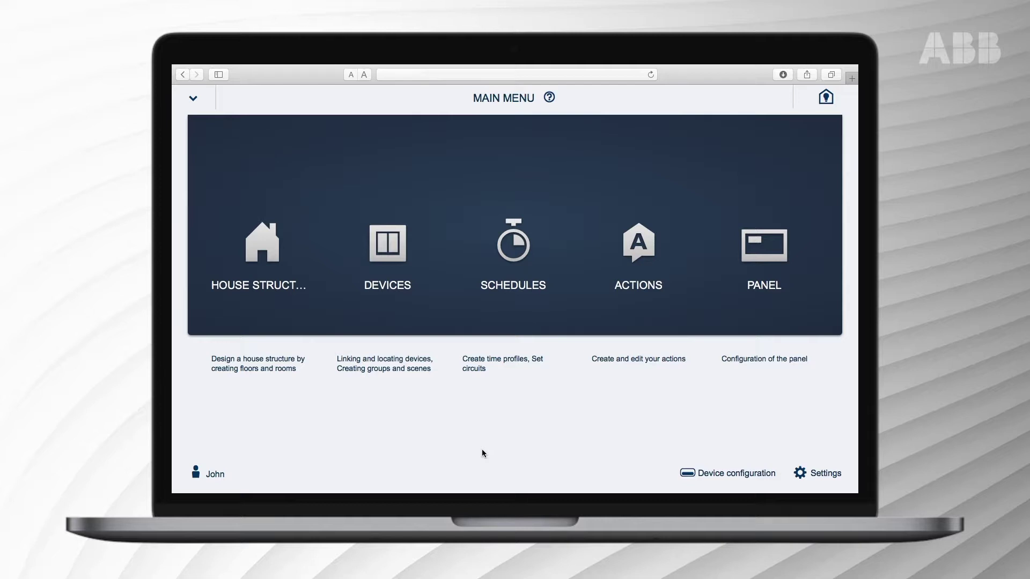
# Step: Open the Devices area and select the Ground floor plan
pyautogui.click(398, 258)
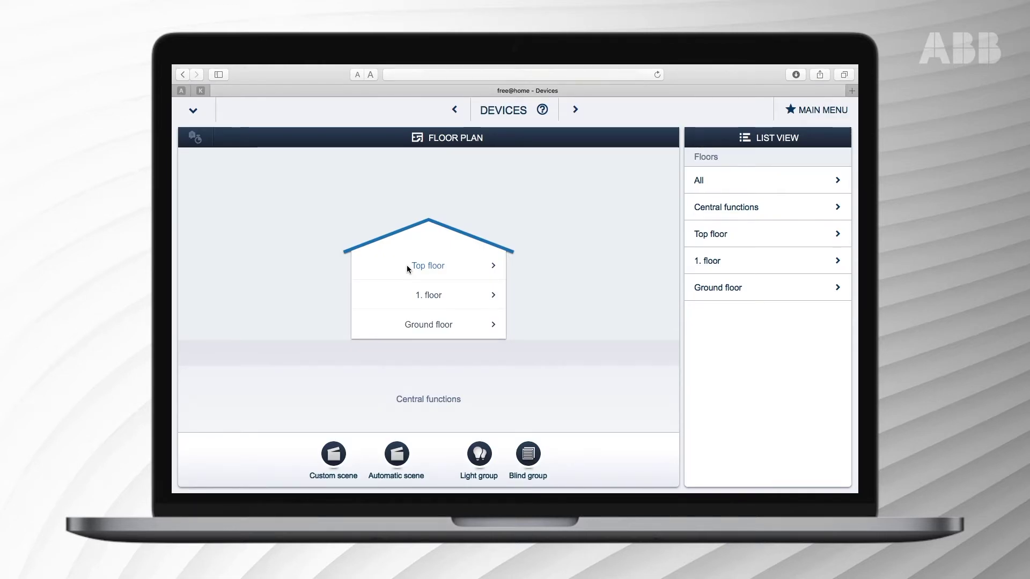
pyautogui.click(412, 328)
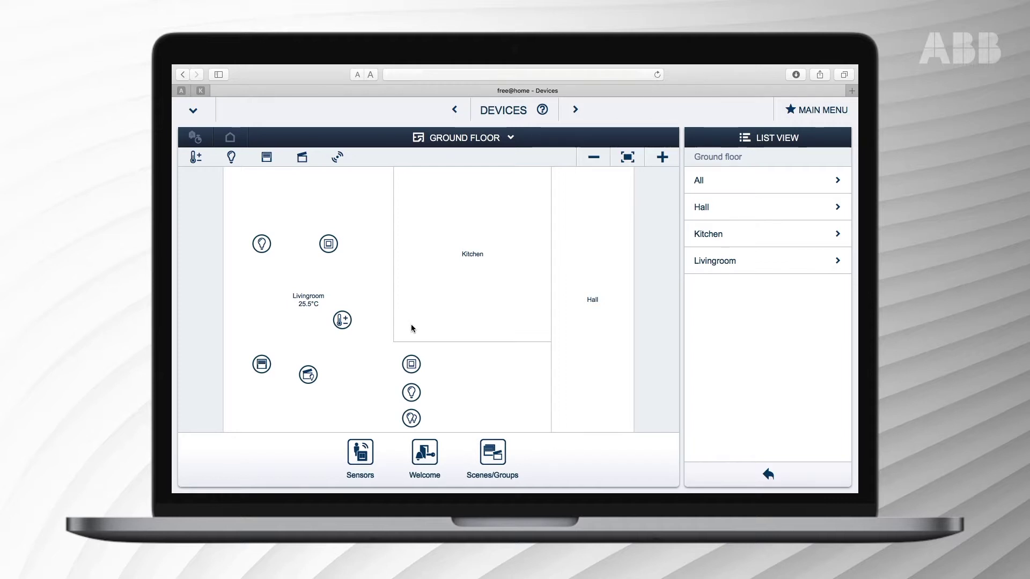
# Step: Unlink the Livingroom light from the sensor/dimming actuator switch beside it and save
pyautogui.click(331, 245)
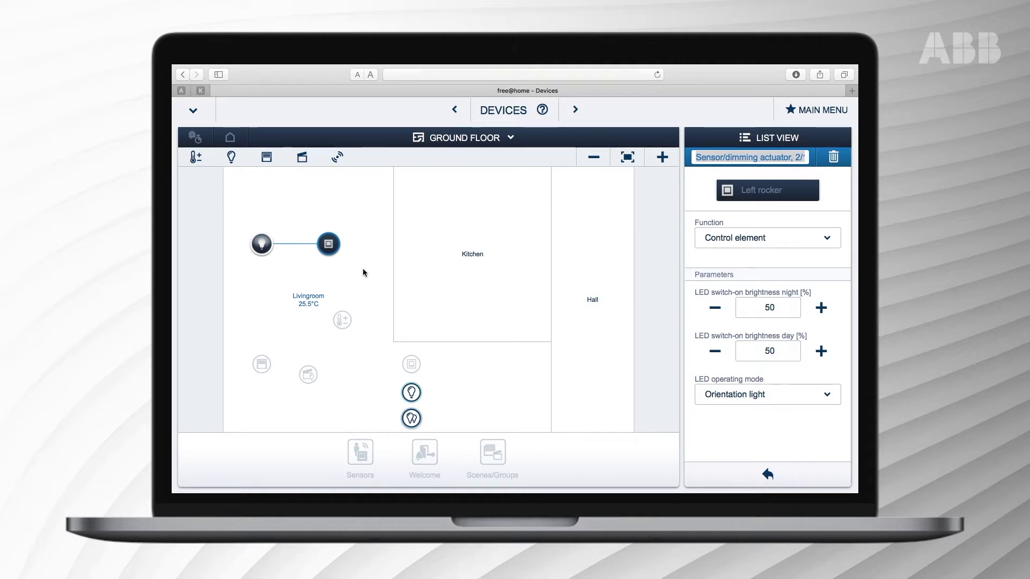
pyautogui.click(261, 244)
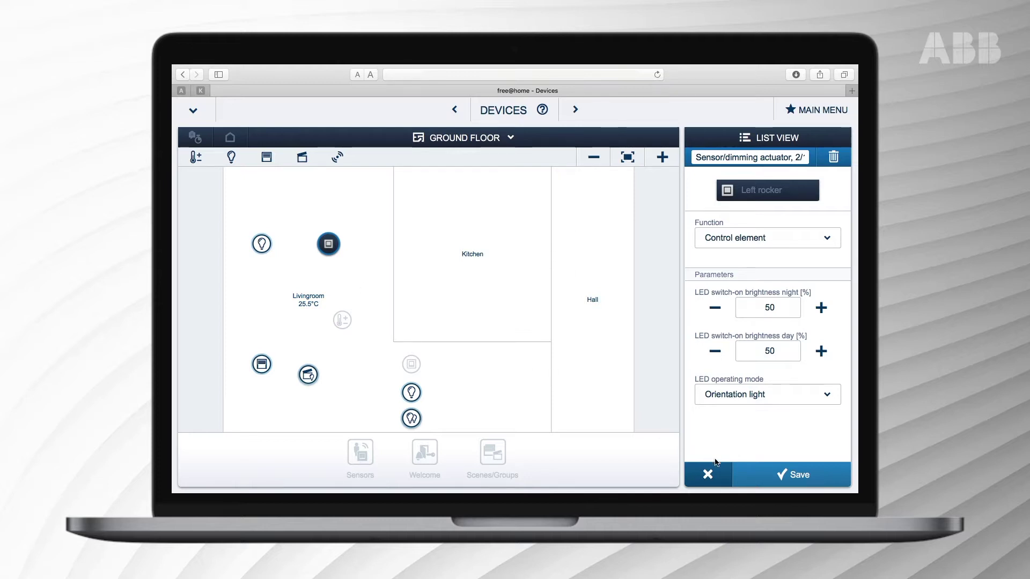
pyautogui.click(772, 476)
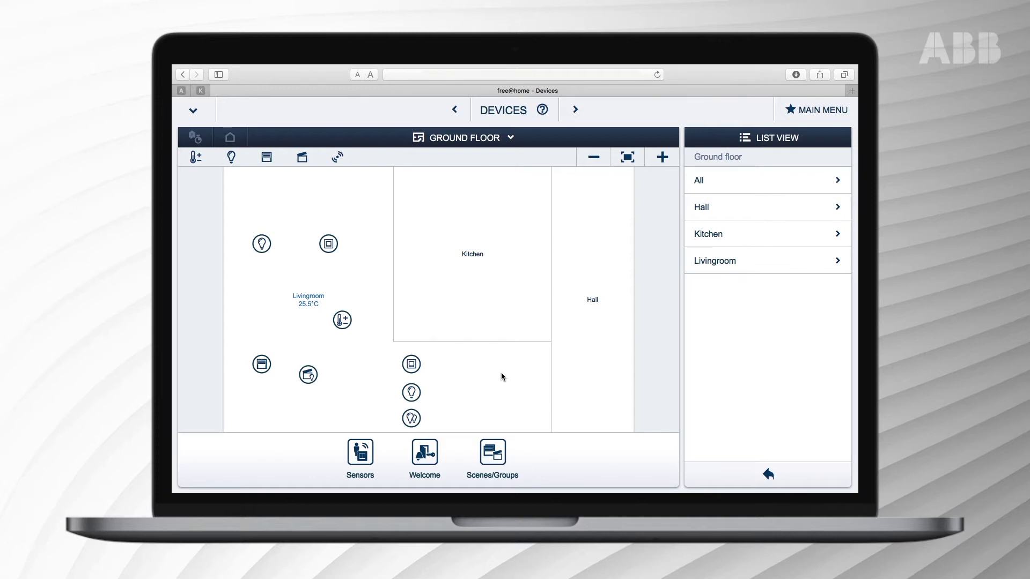
# Step: Link the Livingroom light to the Kitchen switch actuator sensor's left rocker and save
pyautogui.click(412, 364)
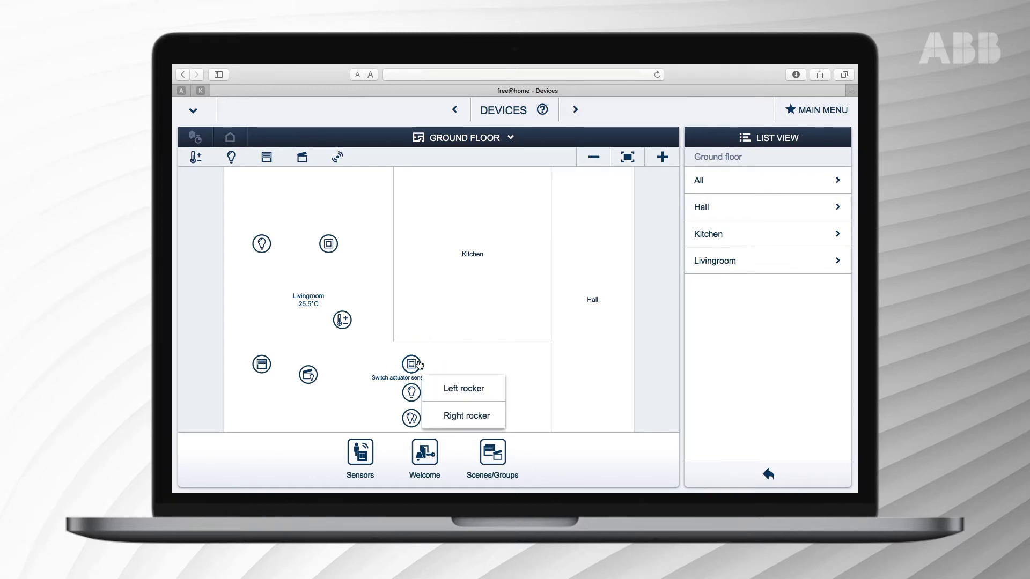
pyautogui.click(451, 388)
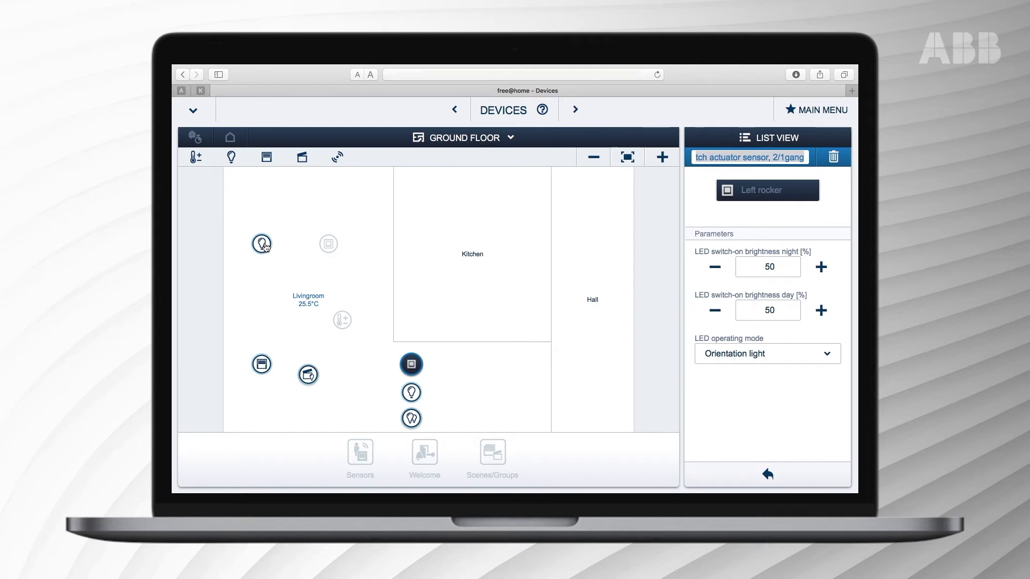
pyautogui.click(263, 244)
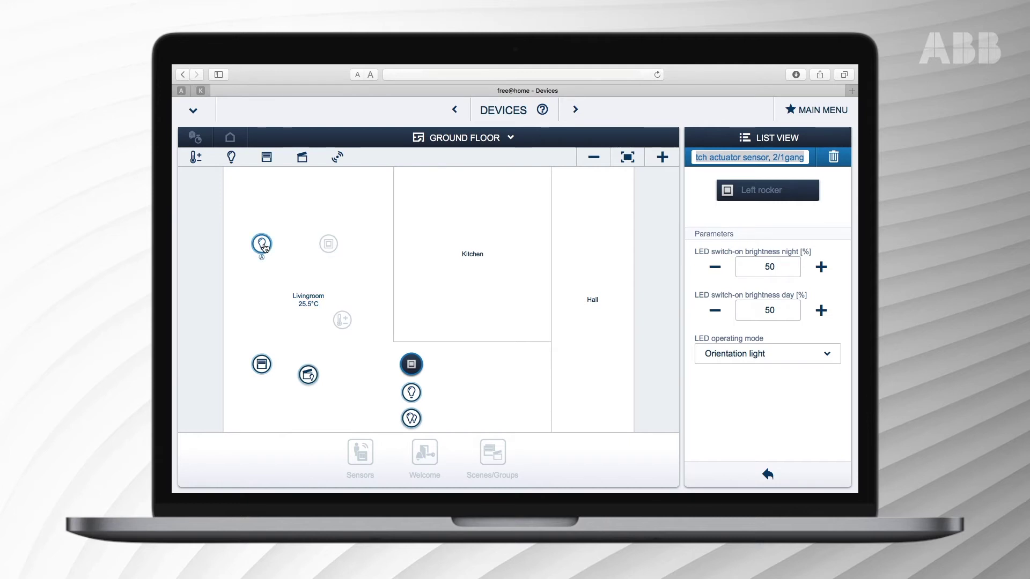
pyautogui.click(262, 244)
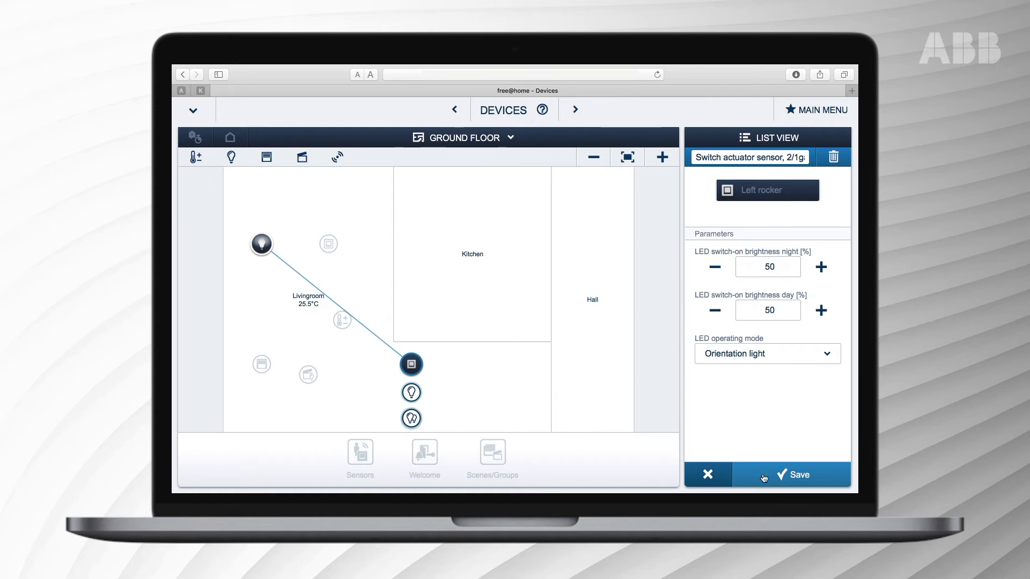
pyautogui.click(791, 474)
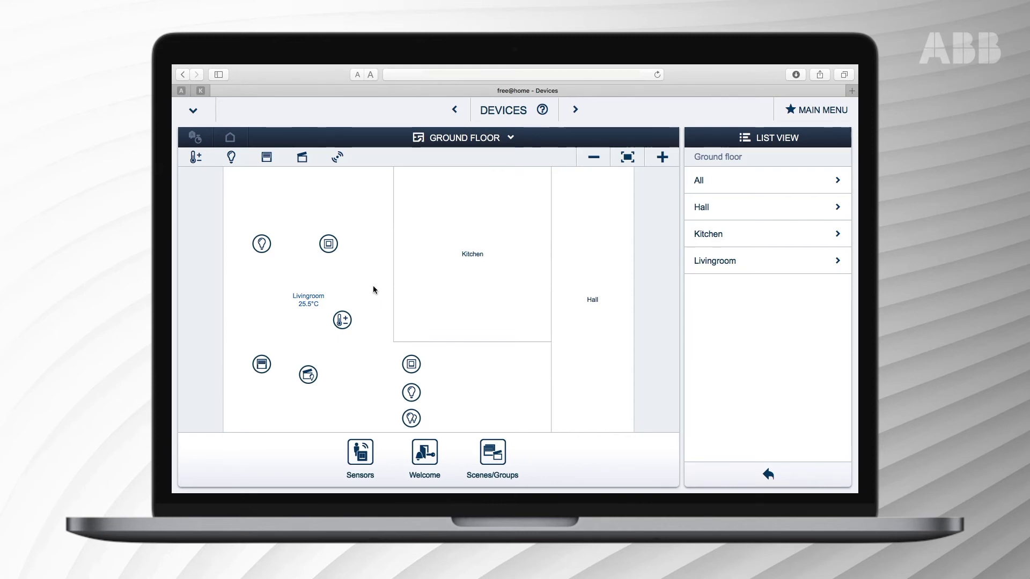
# Step: Link the Livingroom light to the Livingroom sensor/dimming actuator's left rocker
pyautogui.click(330, 244)
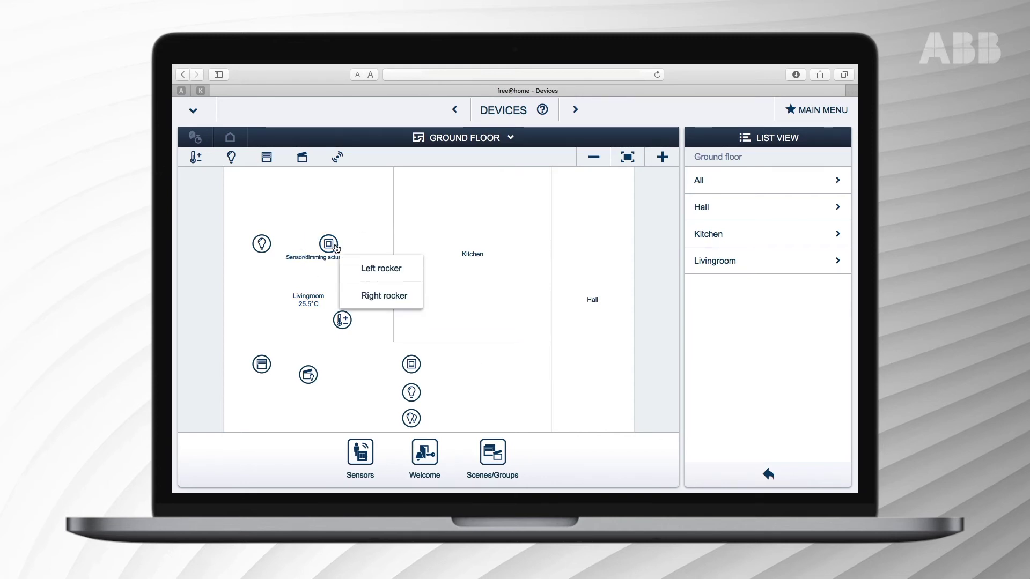
pyautogui.click(354, 265)
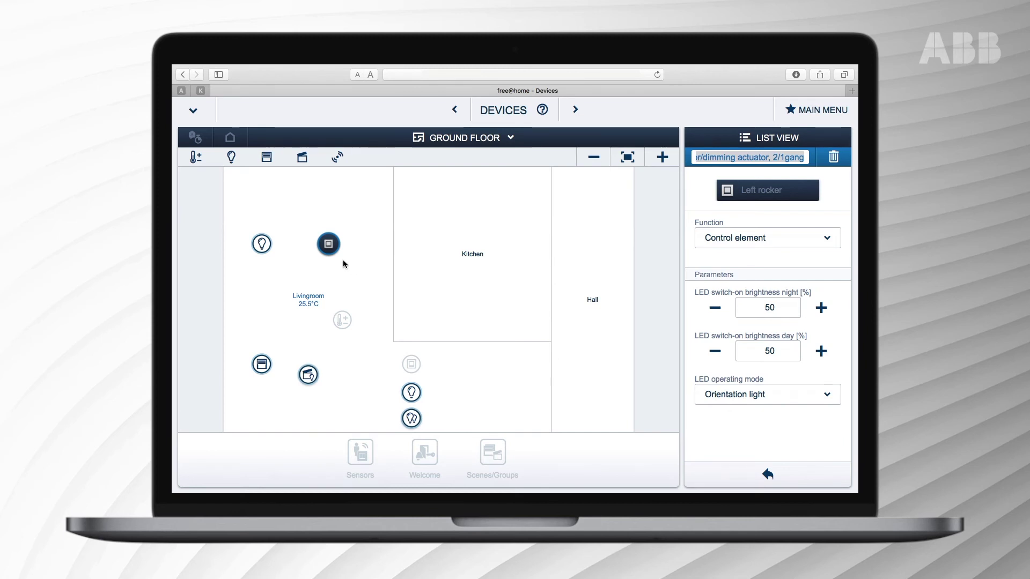
pyautogui.click(262, 244)
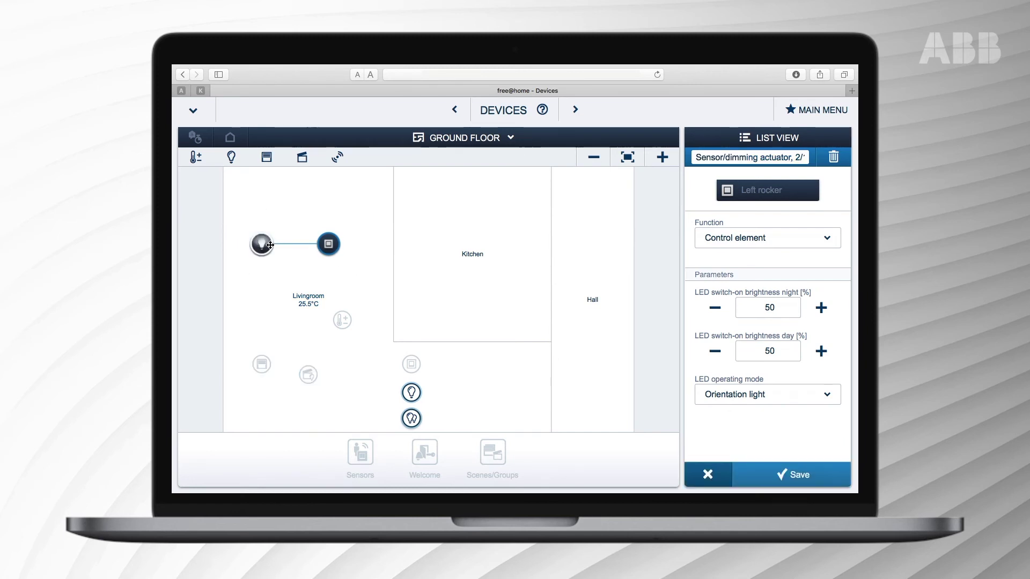